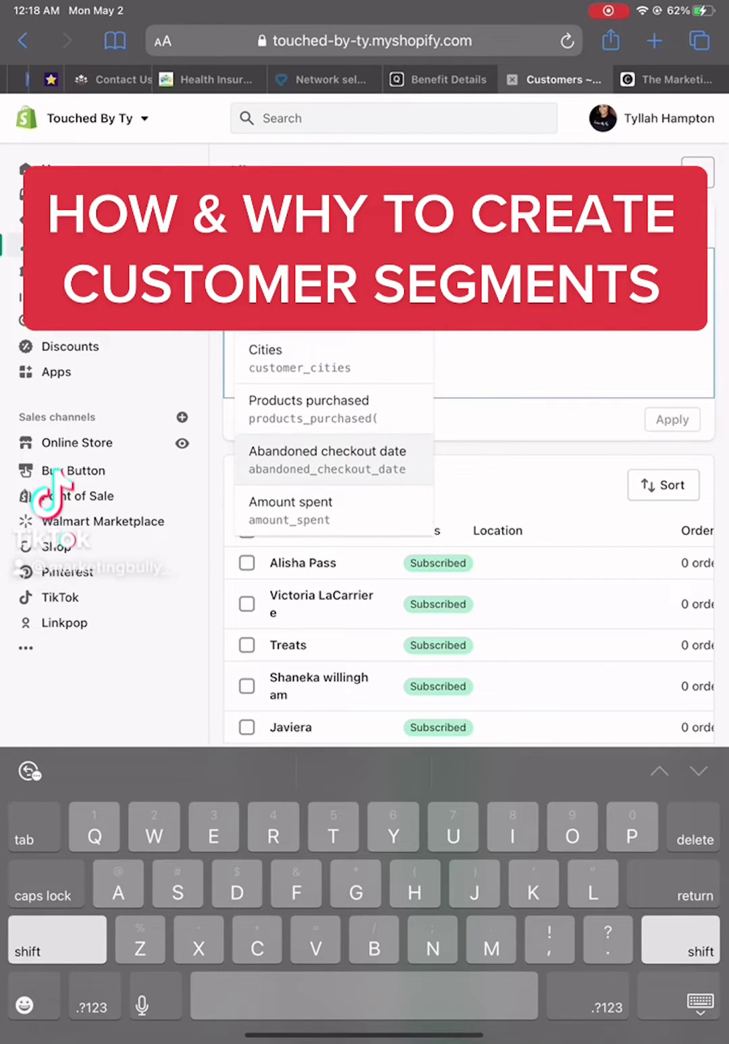
Apply a Cities CONTAINS Chicago filter, narrowing the list to 12 customers, and begin saving it
click(269, 337)
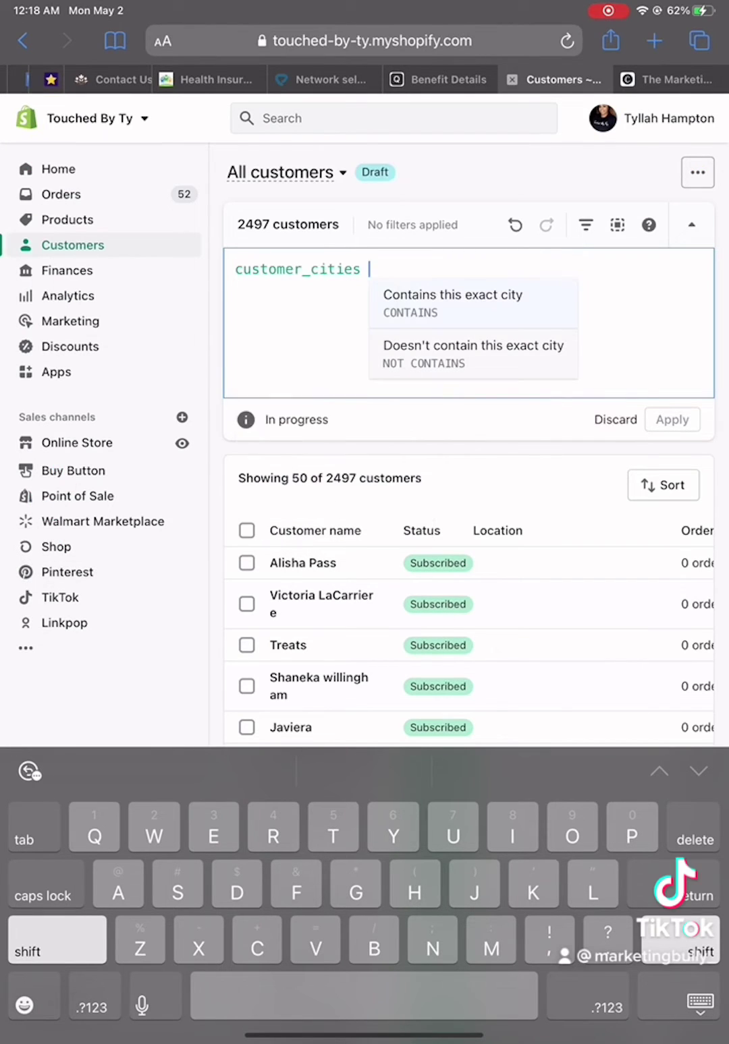
key(Return)
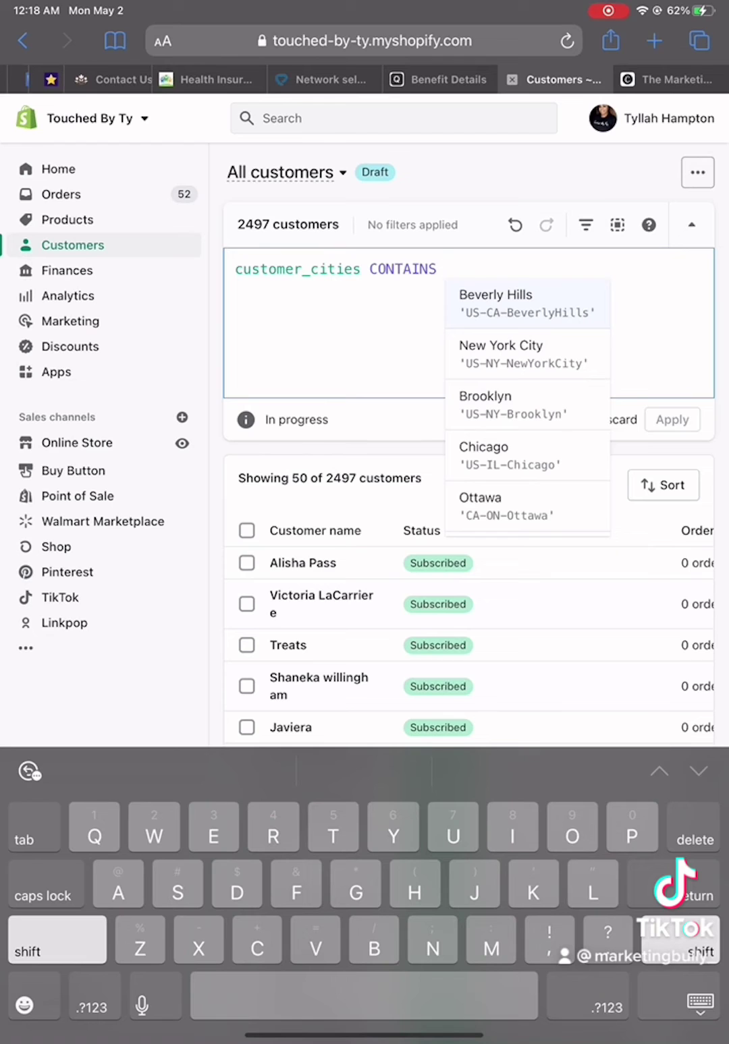
scroll(526, 448, down, 1)
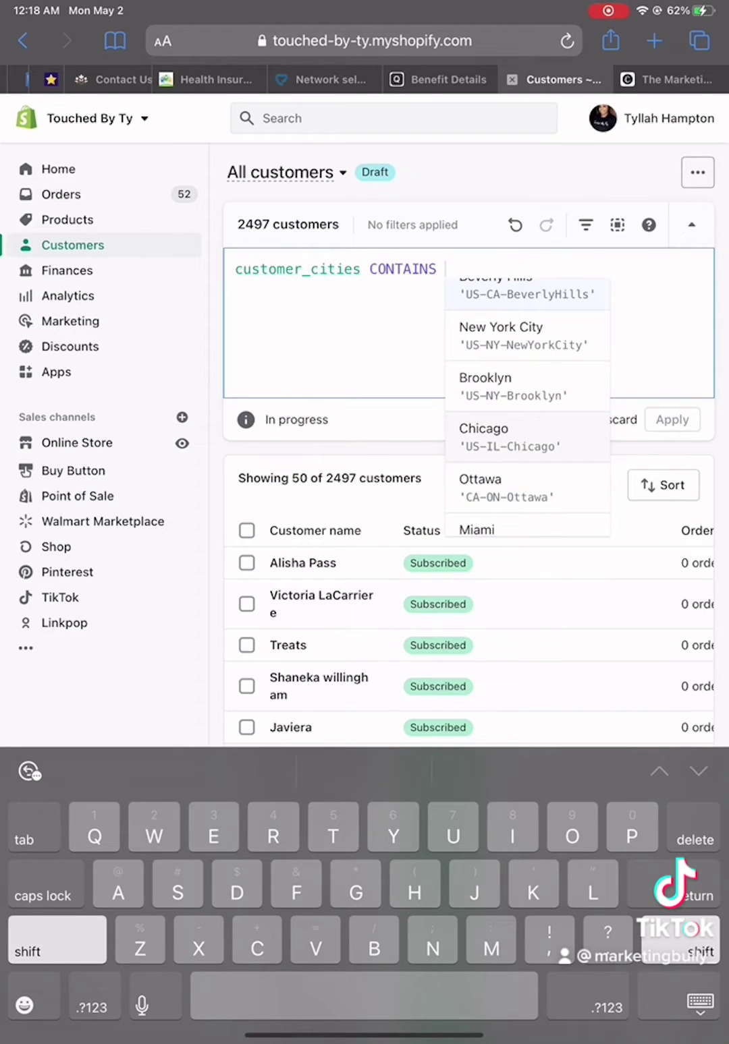
key(Return)
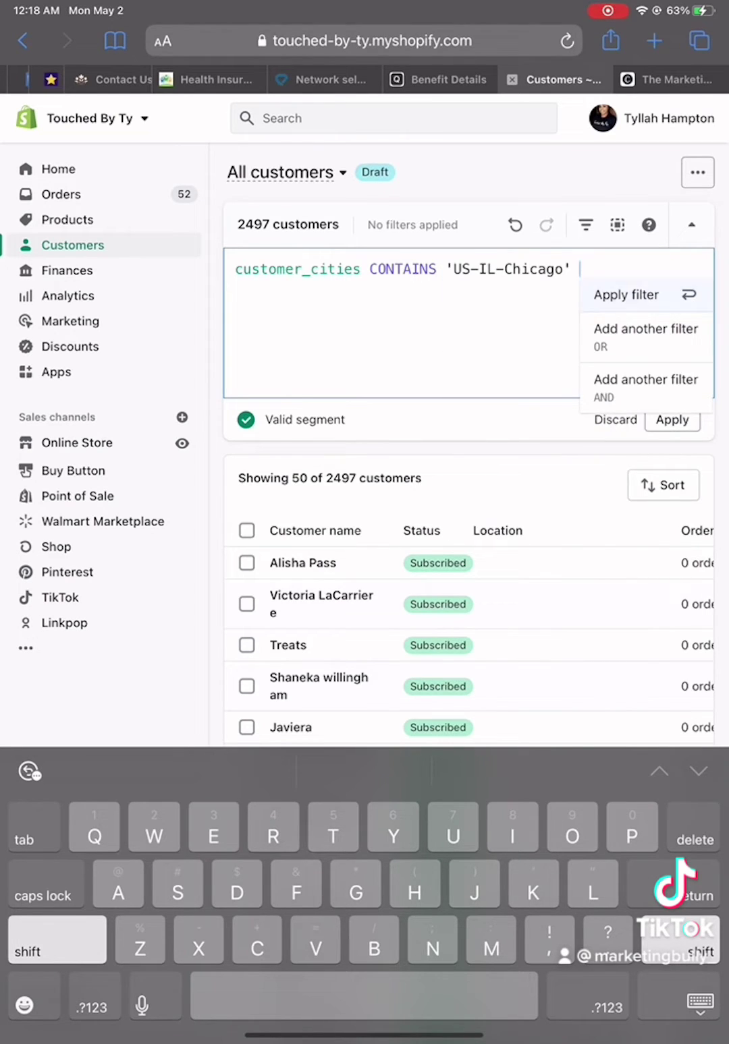
key(Return)
click(698, 1002)
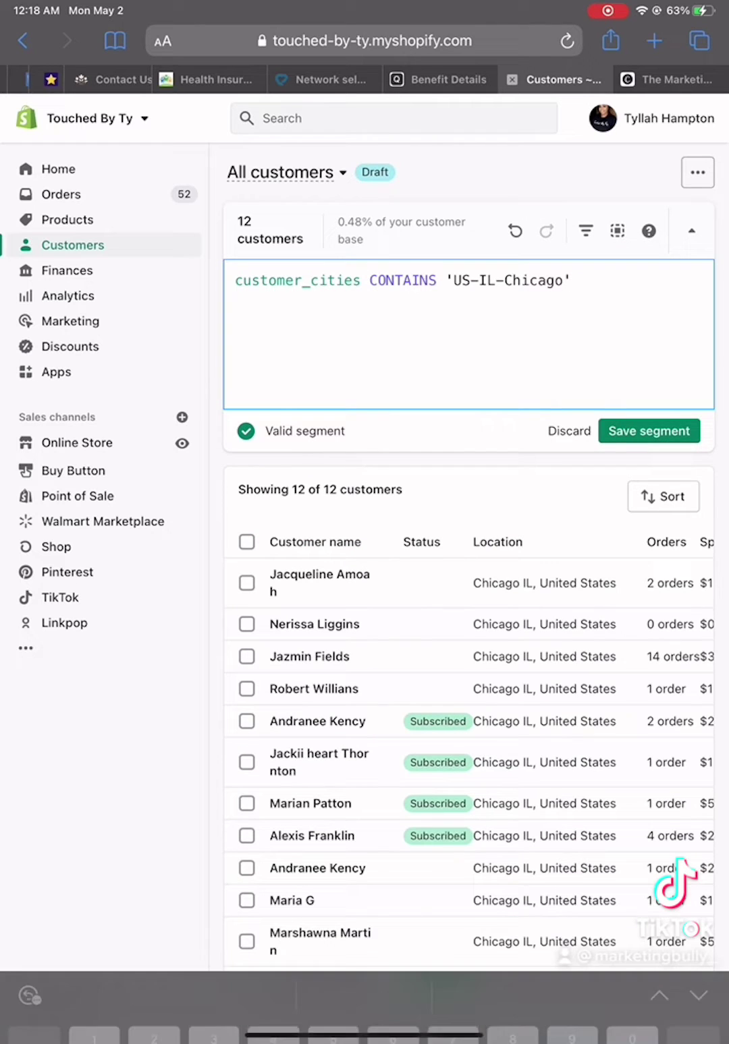
Save the city filter as a named 'Customers in …' segment
click(649, 431)
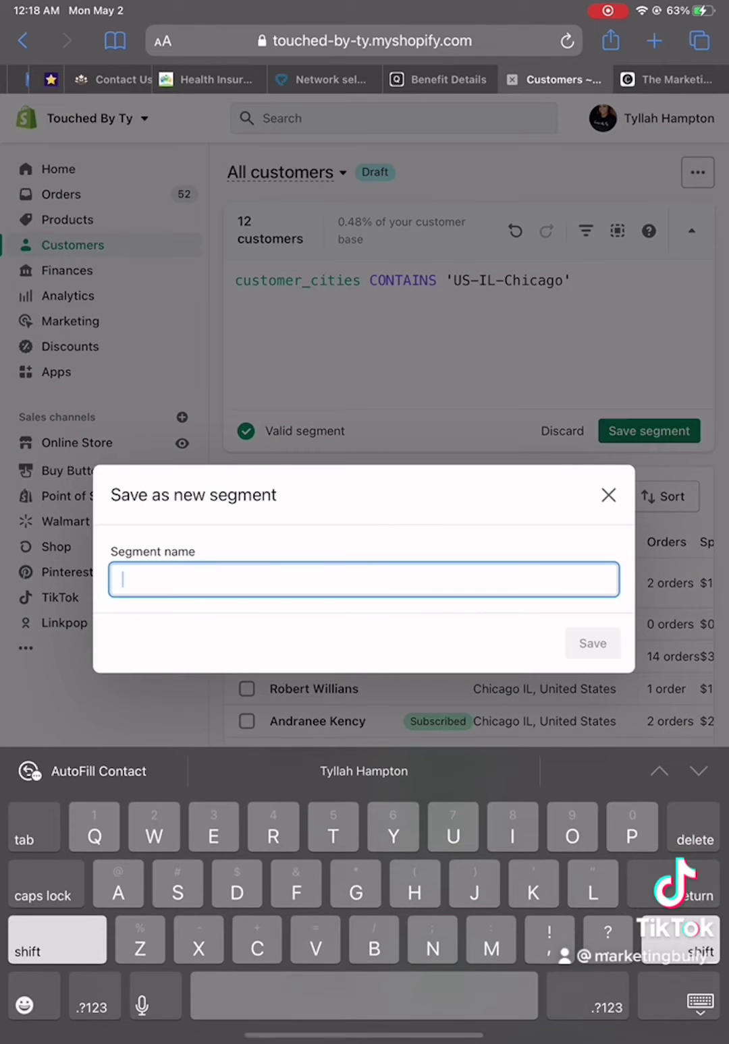
text(Cust)
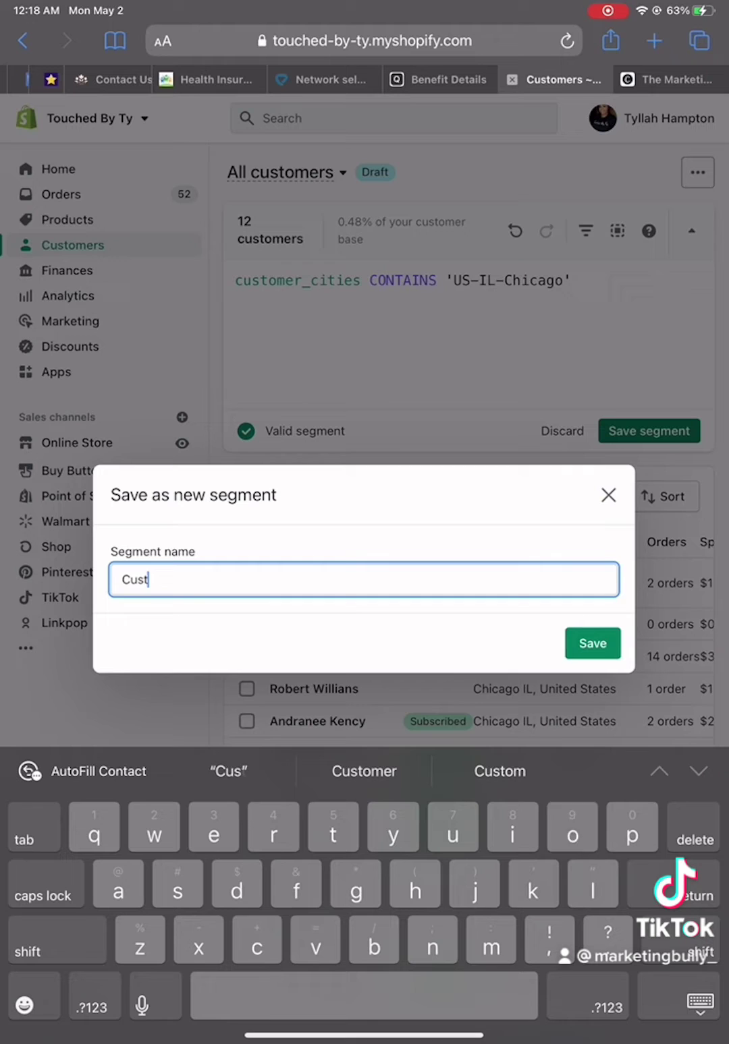
text(omers in c)
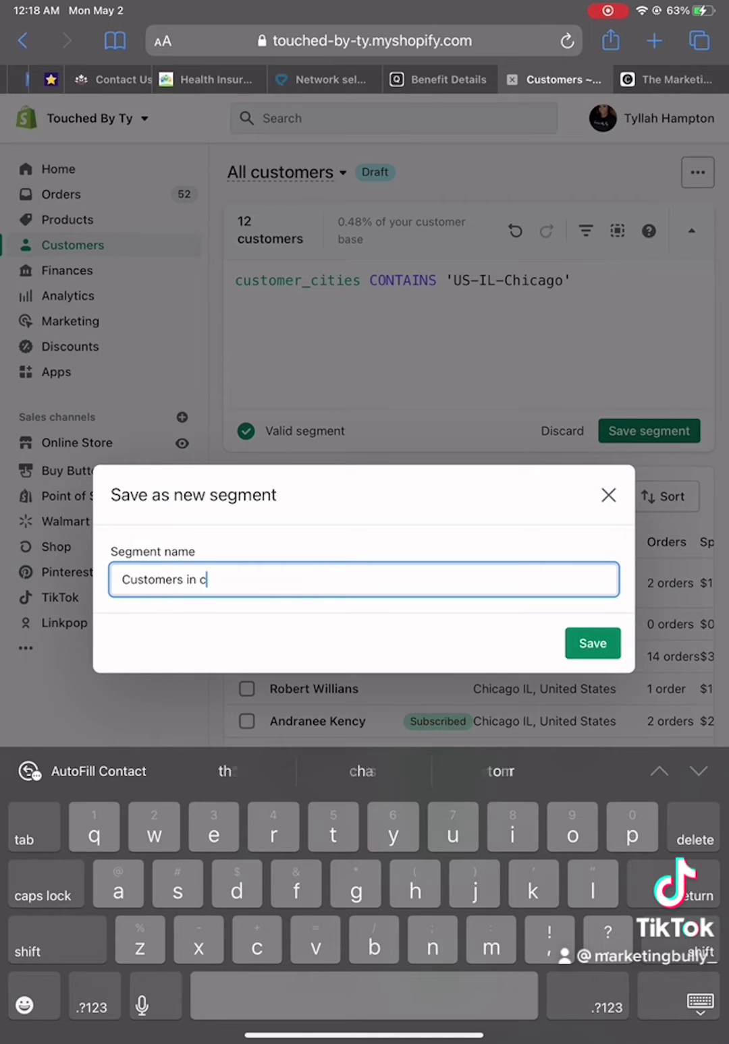
text(bi)
key(Return)
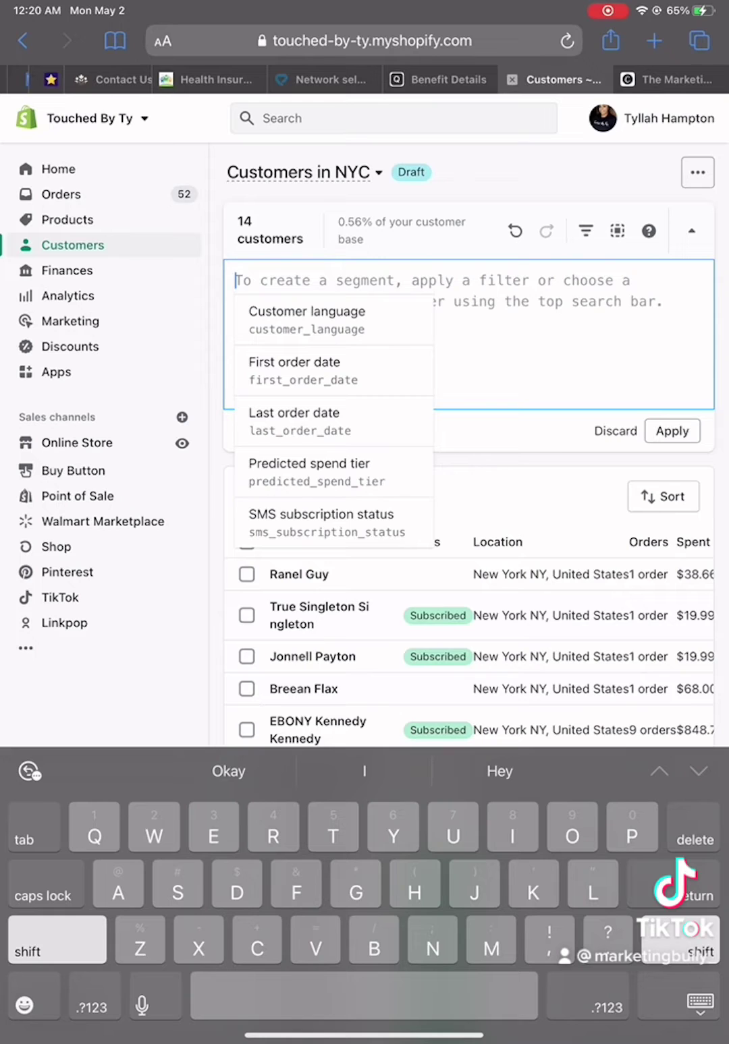
Filter customers to predicted_spend_tier equal to High (58 customers) and bring up segment saving
click(311, 472)
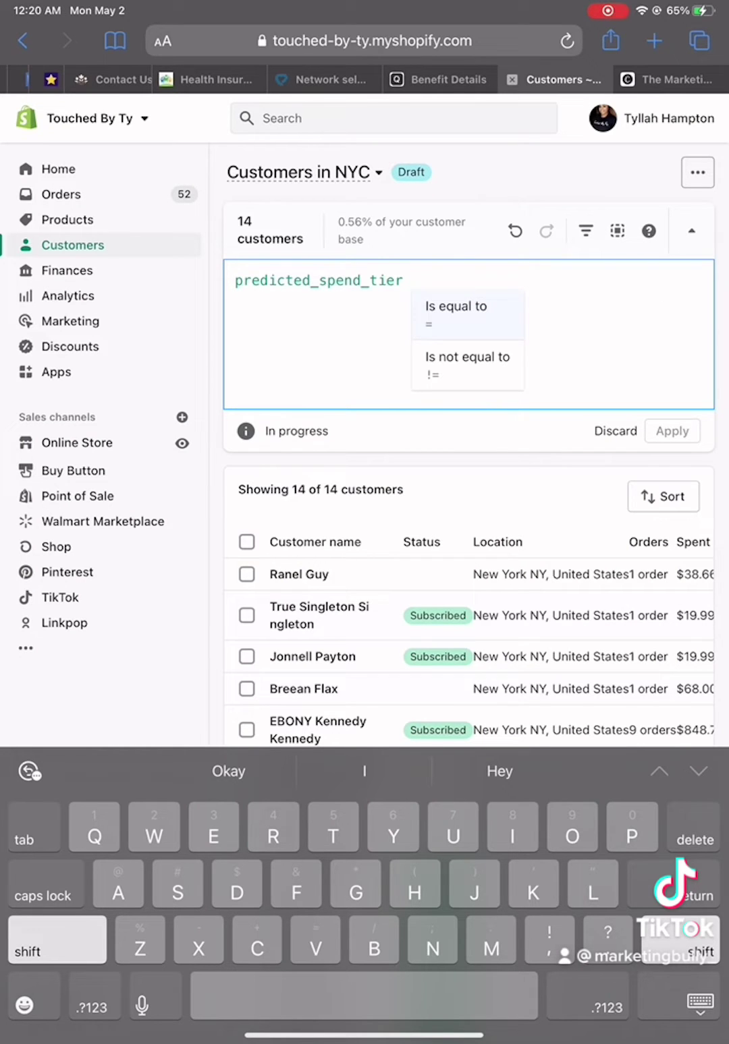
click(467, 314)
click(467, 314)
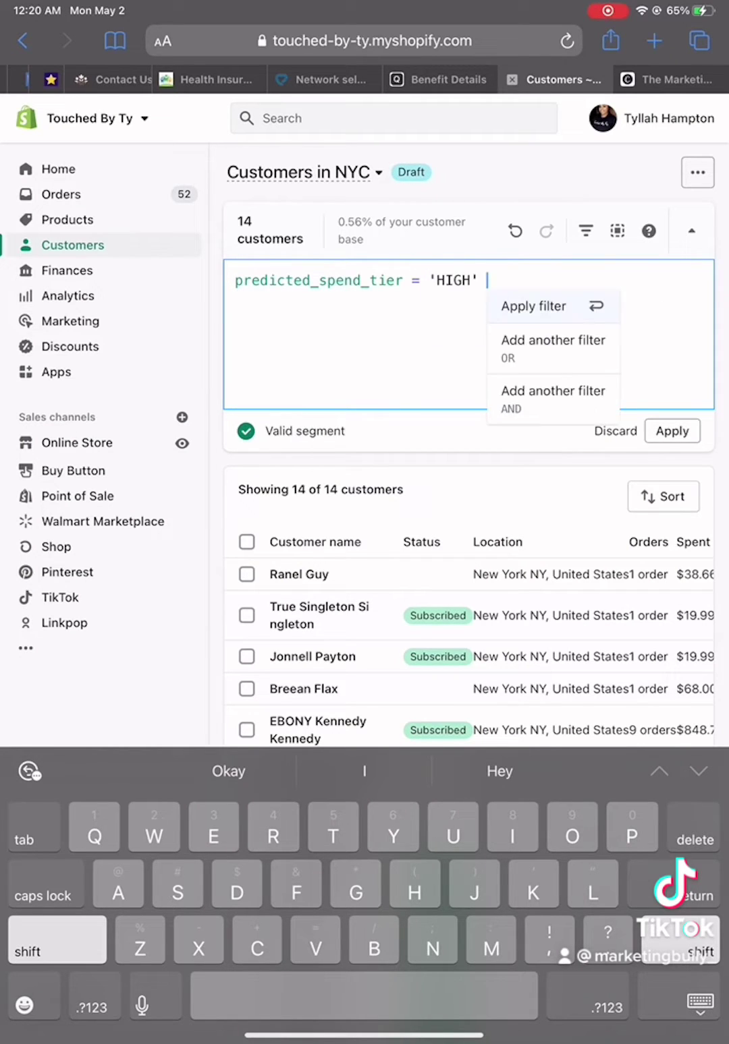
click(532, 306)
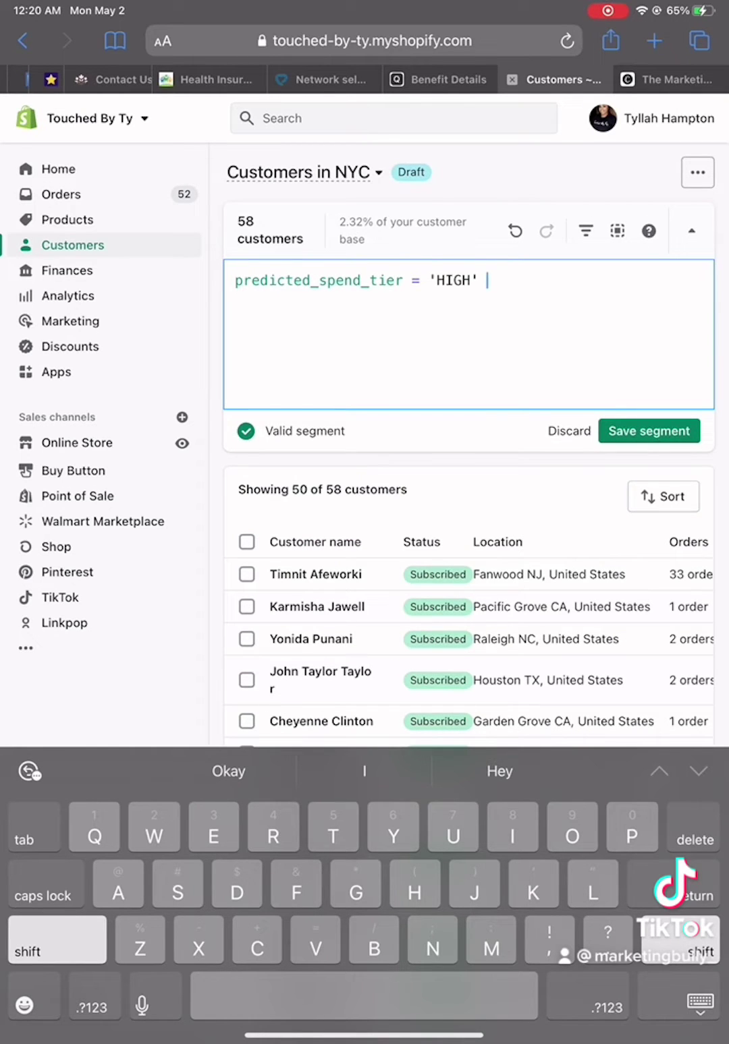
click(648, 431)
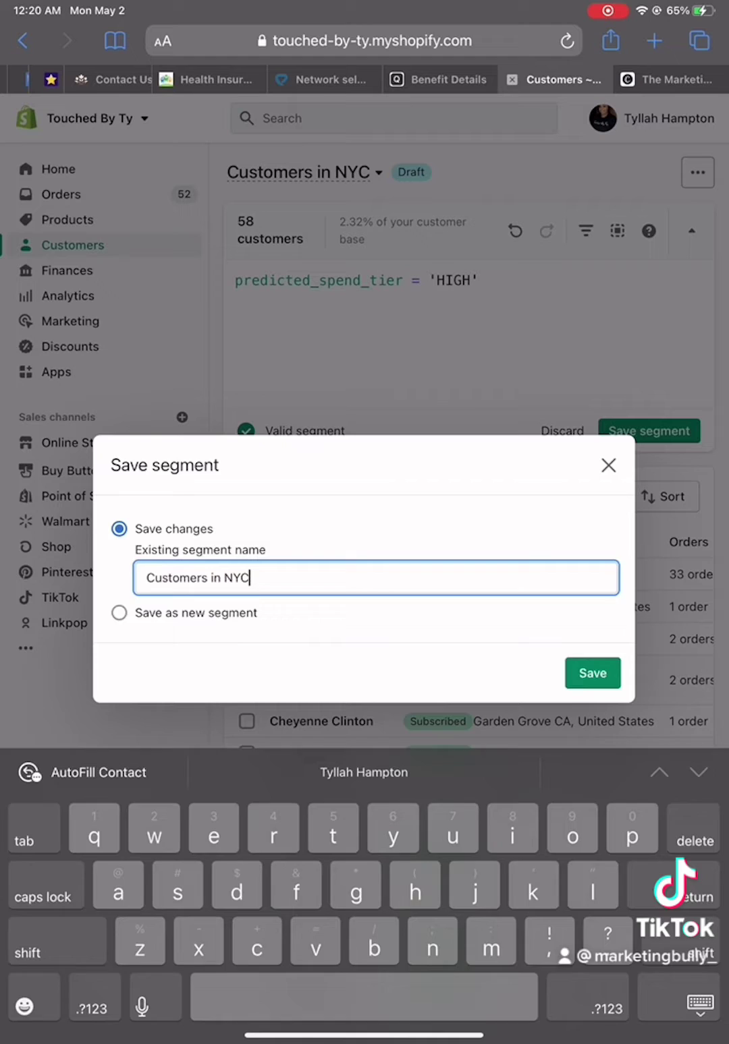
Save the high-spend filter as a new segment named Biggest spenders
click(120, 613)
click(377, 602)
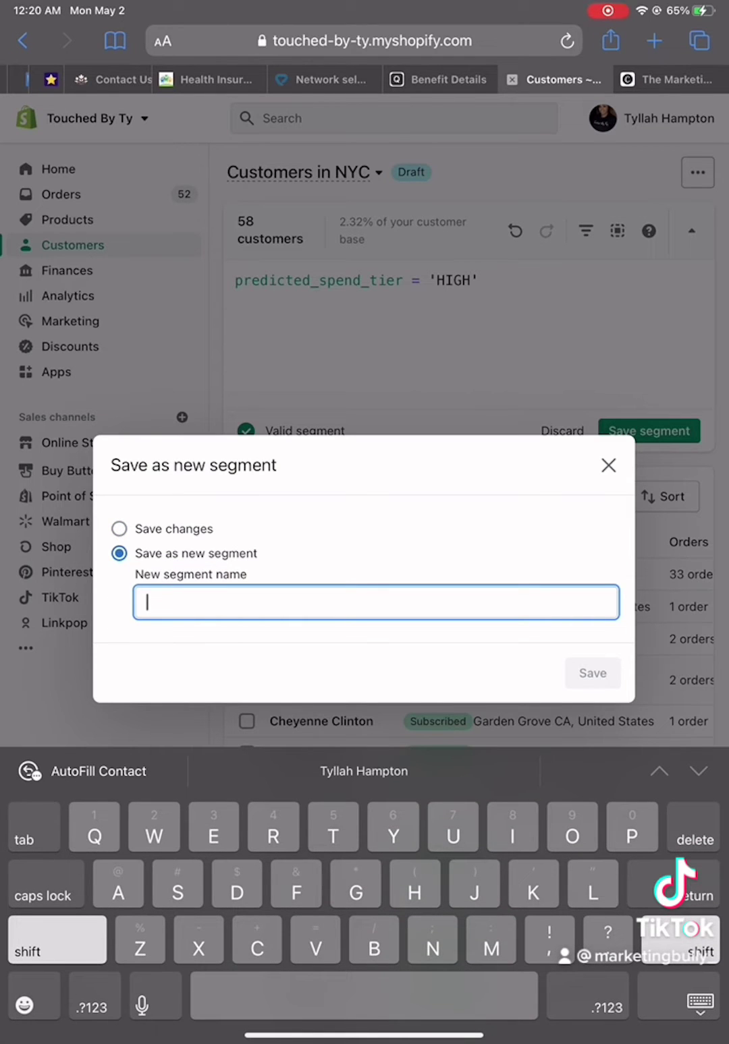
text(B)
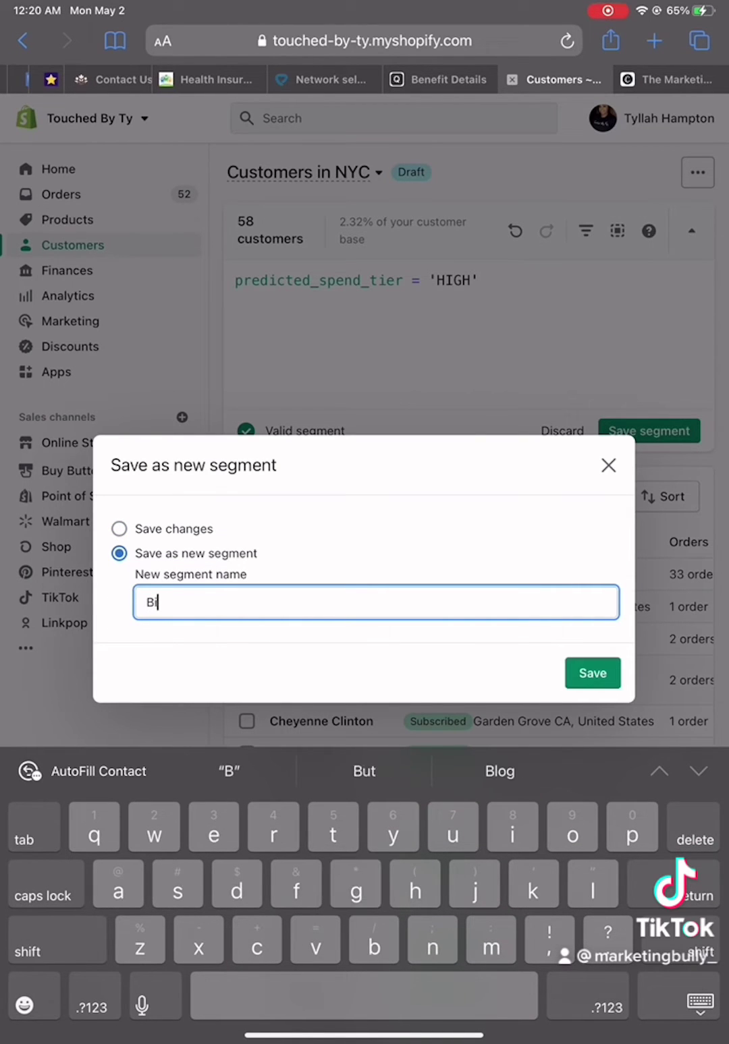
text(iggest sp)
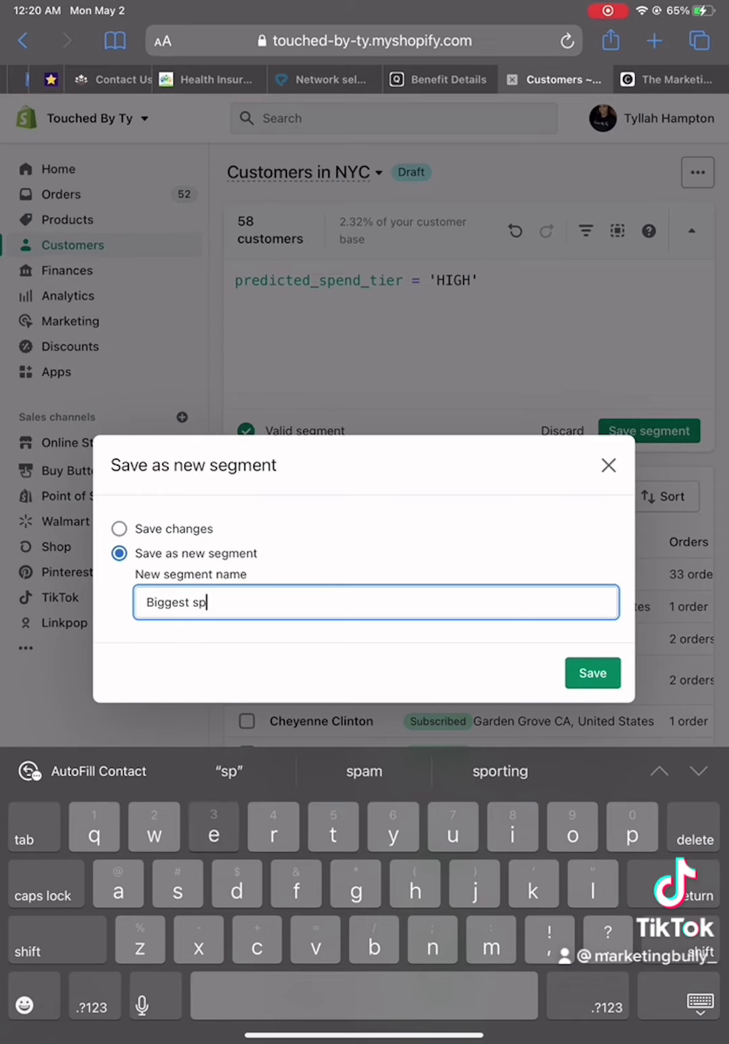
text(enders)
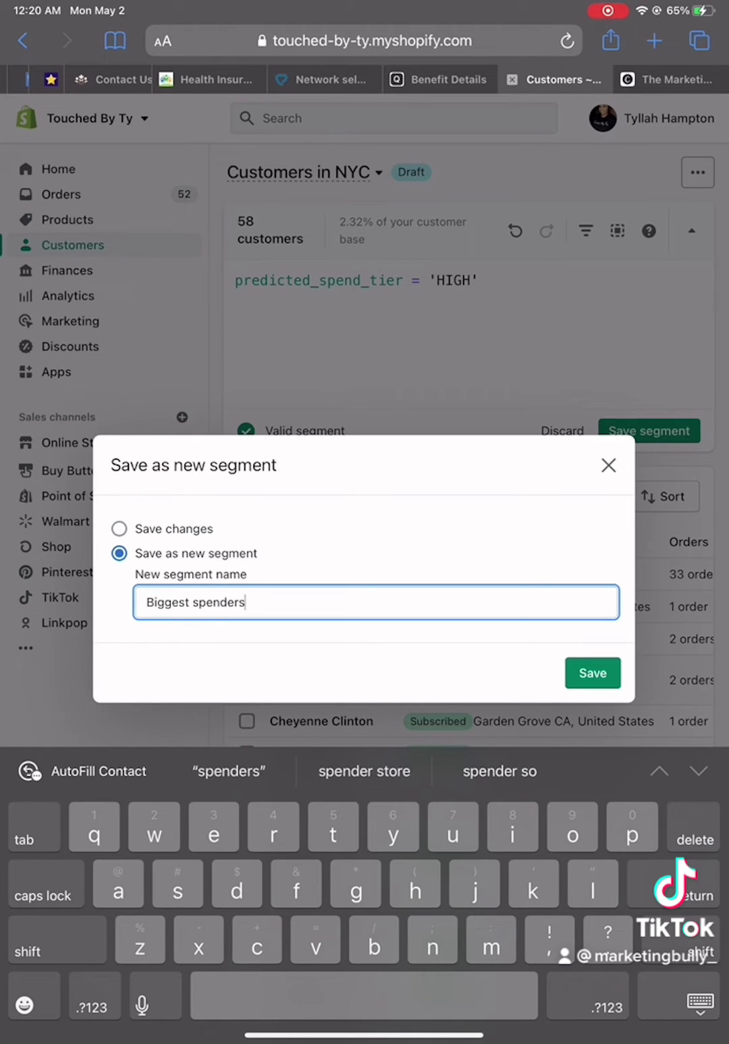
click(592, 674)
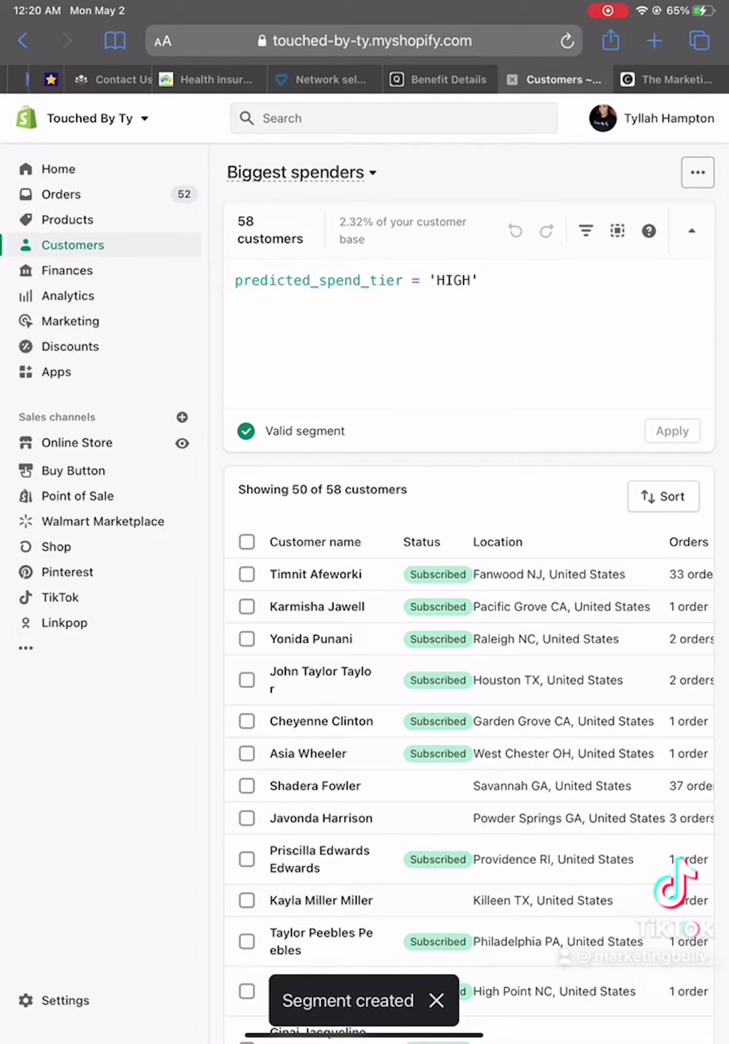
Clear the HIGH value and add a First order date BETWEEN dates condition
click(489, 281)
key(BackSpace)
key(BackSpace)
key(BackSpace)
key(BackSpace)
key(BackSpace)
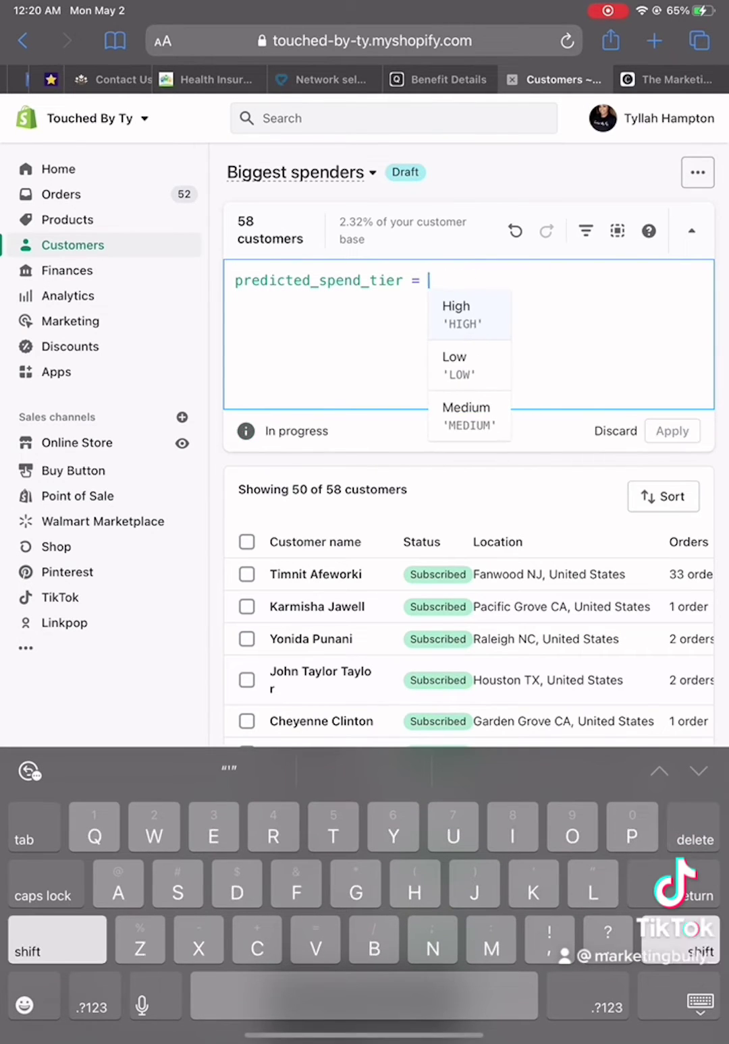
key(BackSpace)
key(BackSpace)
key(BackSpace)
key(BackSpace)
key(BackSpace)
key(BackSpace)
key(BackSpace)
key(BackSpace)
key(BackSpace)
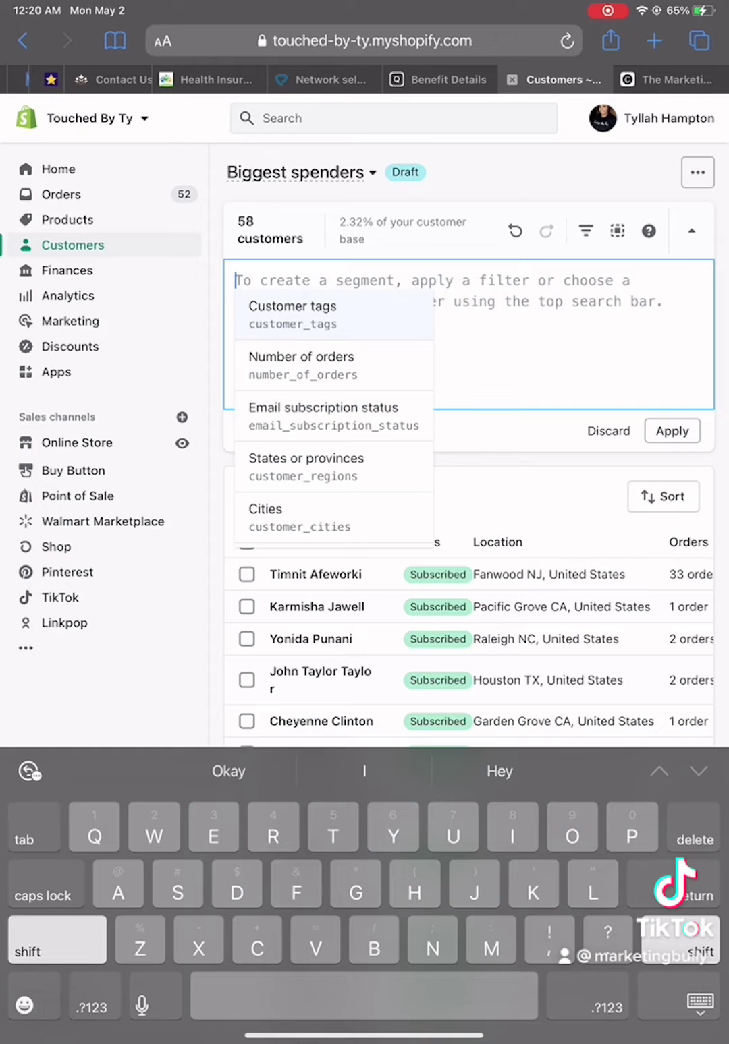
scroll(334, 421, down, 3)
scroll(333, 420, down, 5)
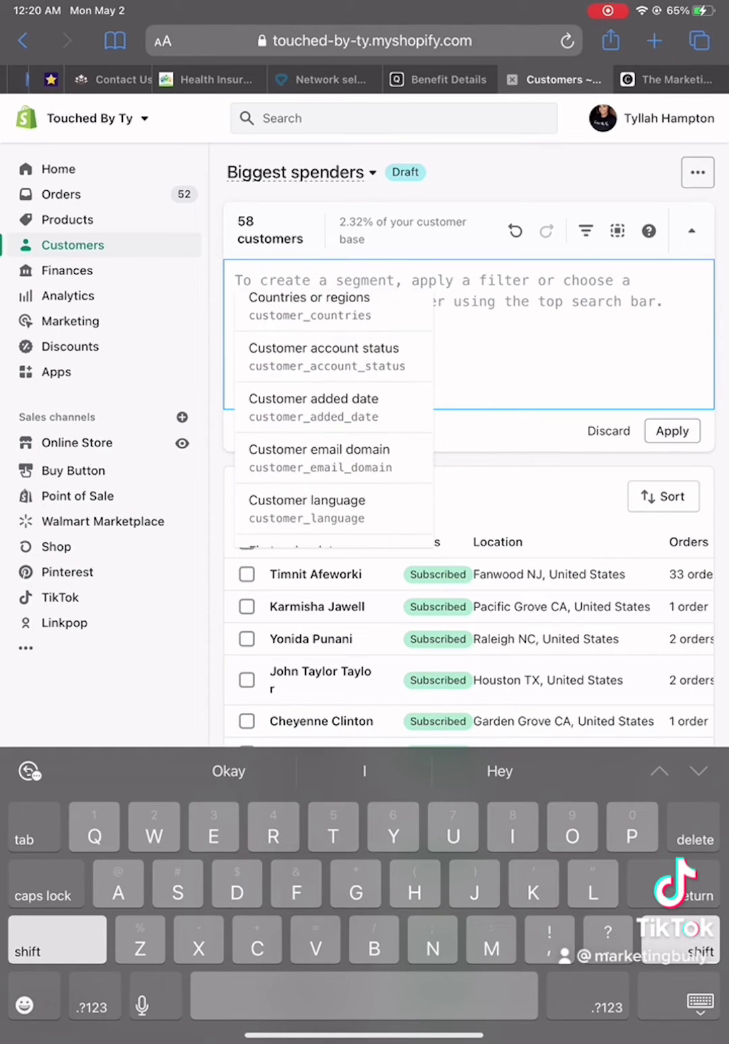
scroll(334, 420, down, 2)
scroll(334, 420, down, 1)
scroll(334, 420, down, 1)
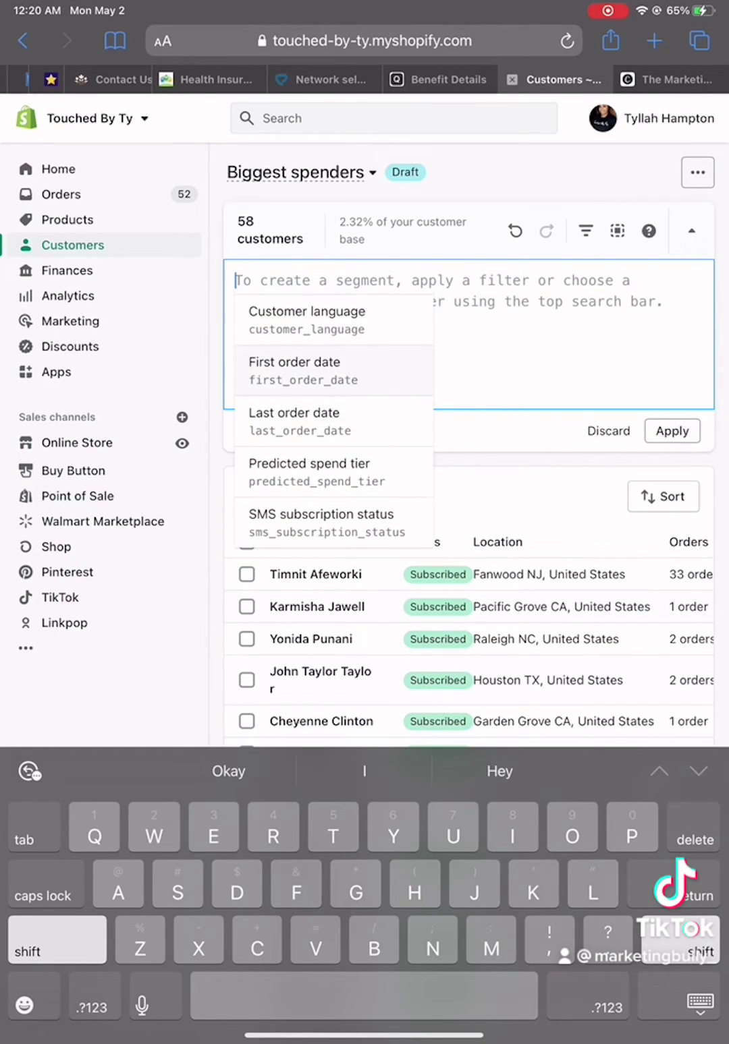
scroll(334, 419, up, 1)
scroll(334, 420, up, 1)
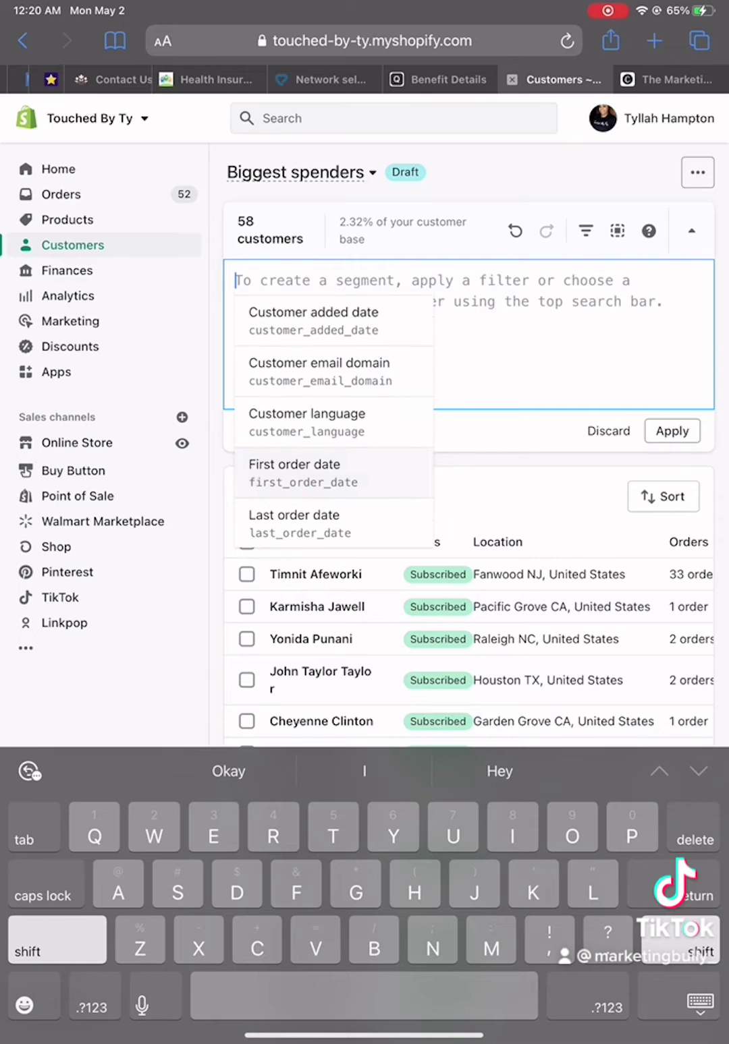
click(302, 392)
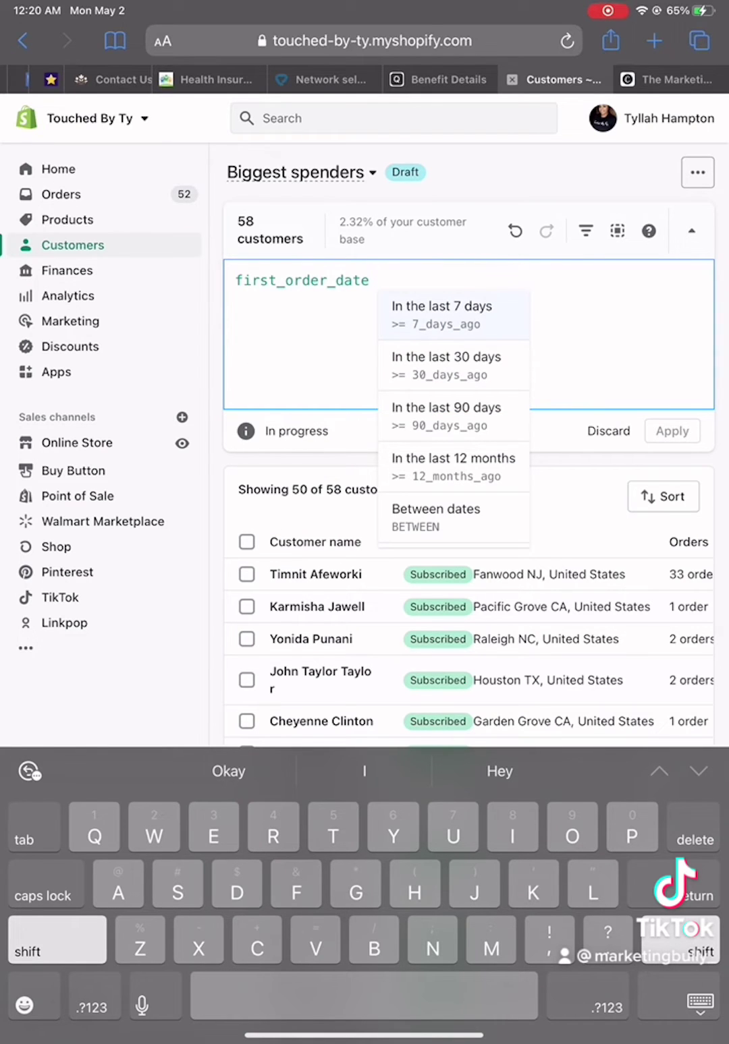
click(436, 518)
Page the calendar back and set the start date to January 1, 2020
click(469, 316)
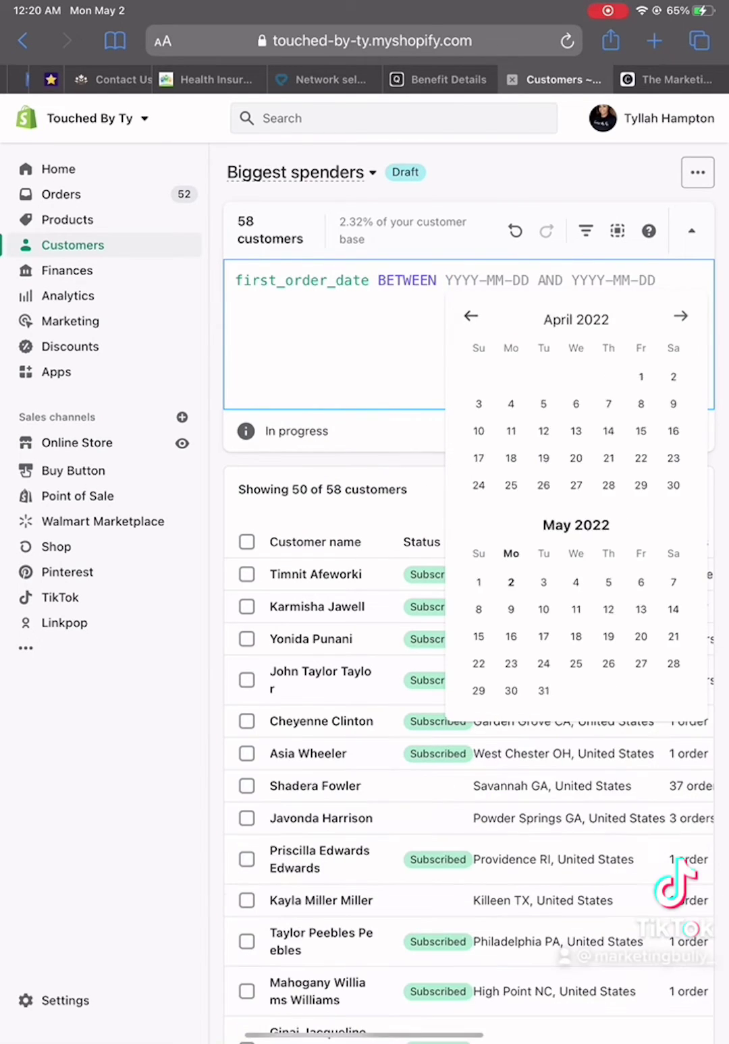
triple_click(469, 316)
double_click(471, 316)
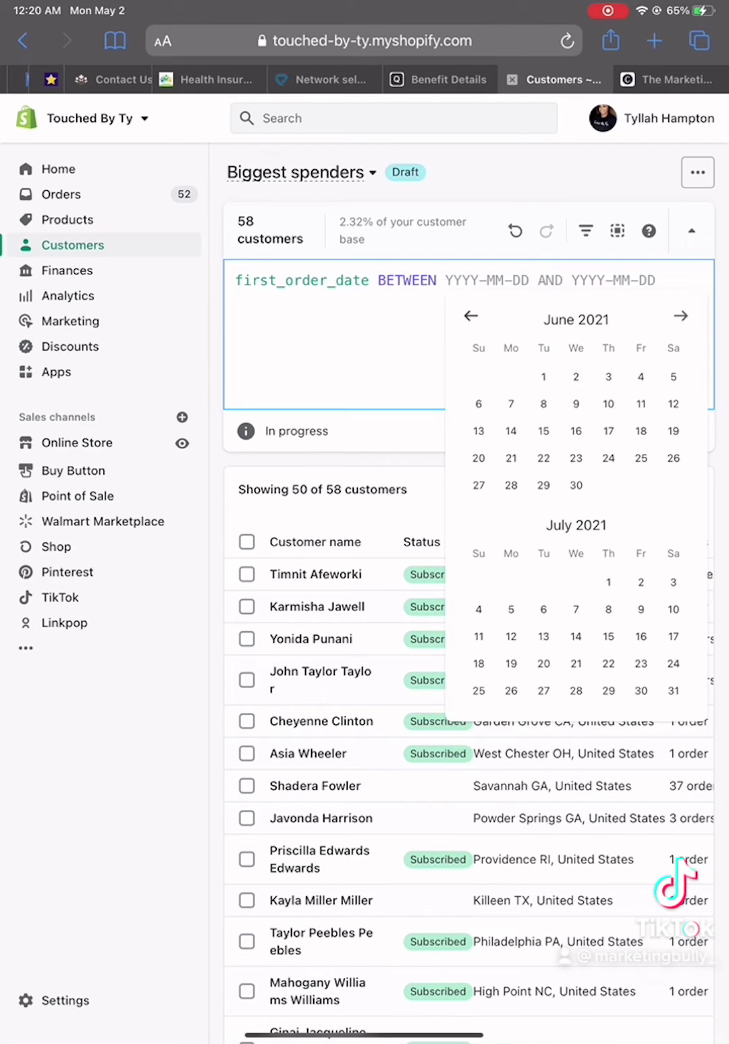
triple_click(470, 316)
click(470, 316)
double_click(470, 315)
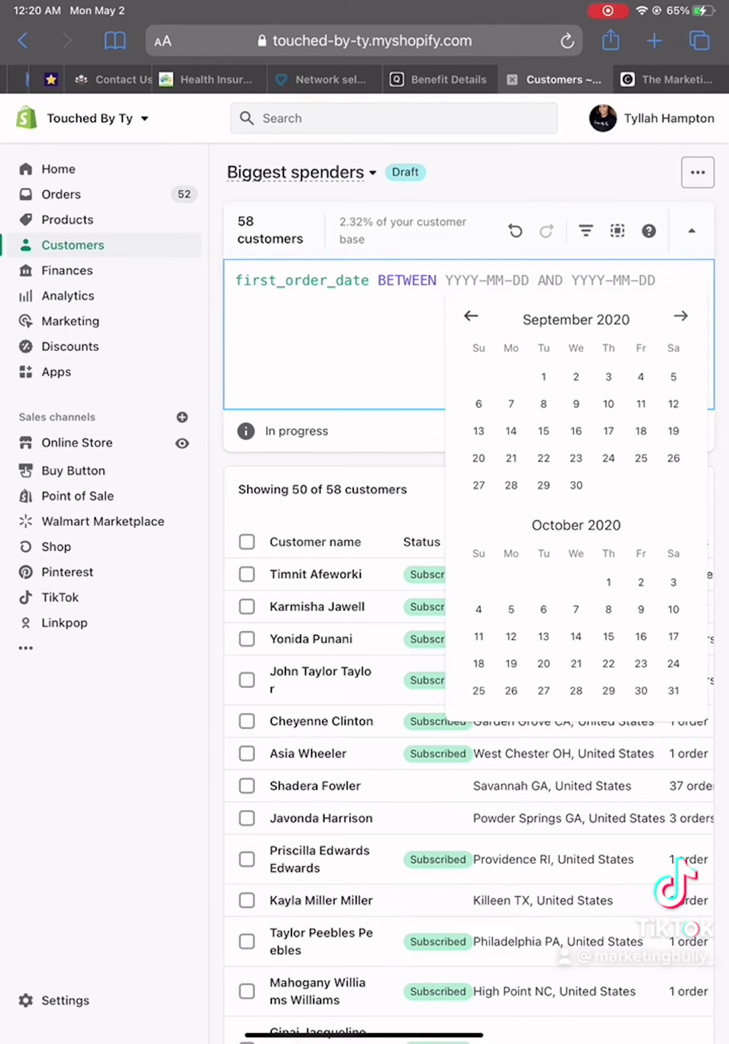
click(470, 315)
double_click(471, 316)
triple_click(469, 316)
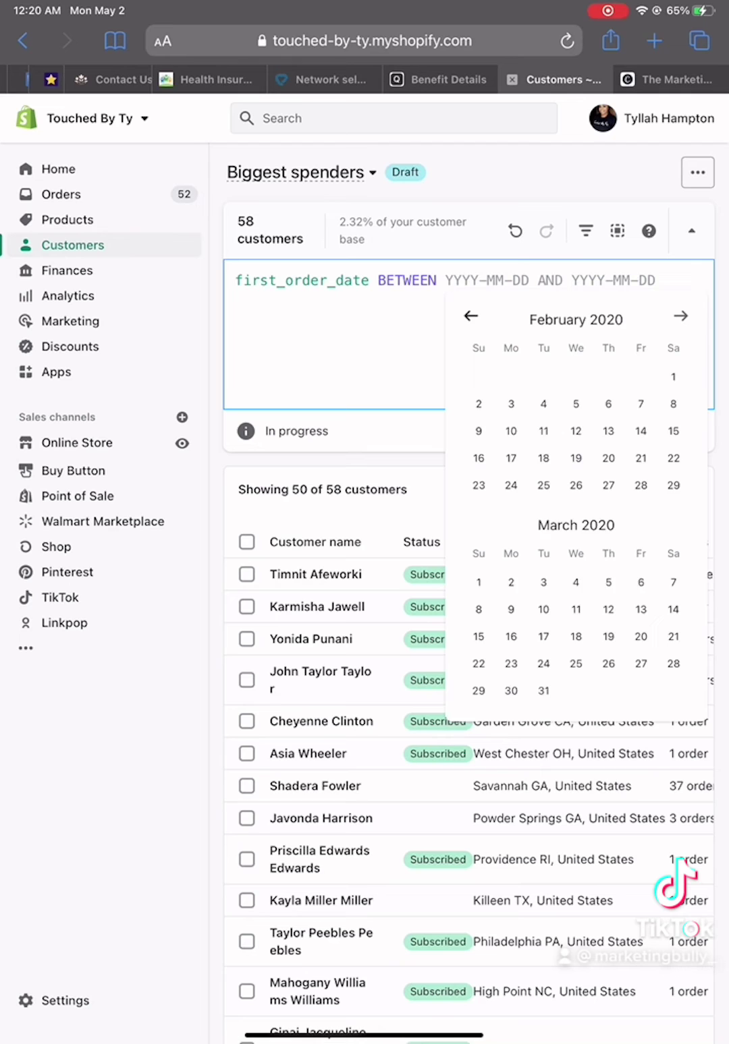
click(471, 316)
click(681, 316)
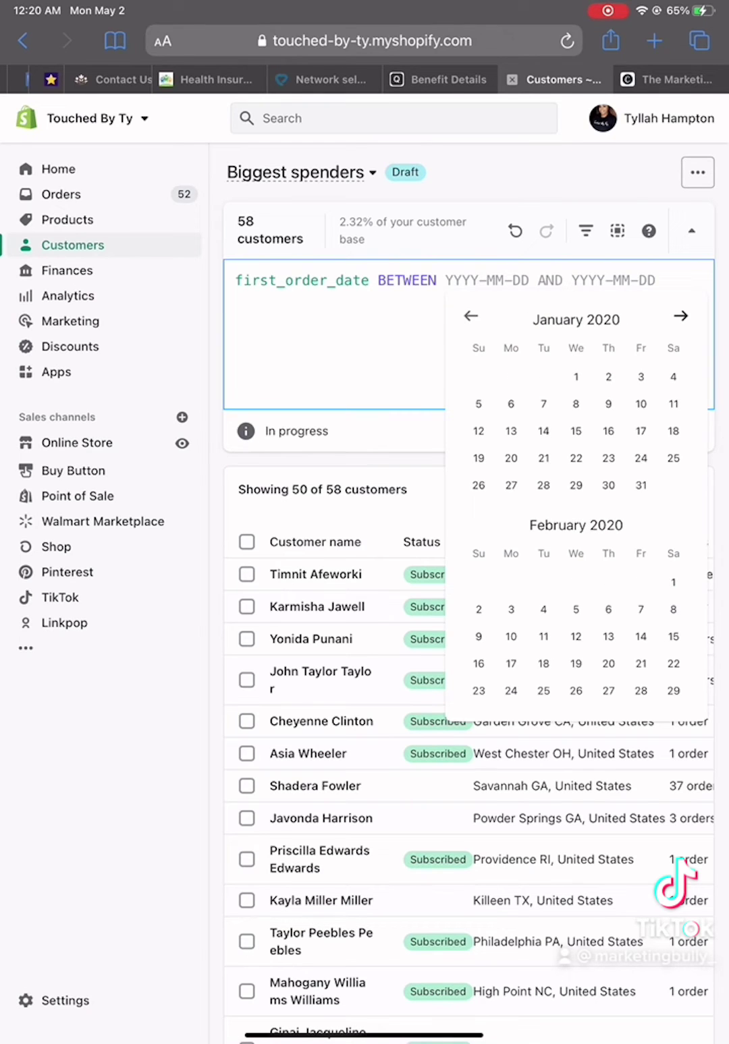
click(575, 376)
Set the end date to January 31, 2021, matching 163 customers, and begin saving
triple_click(680, 316)
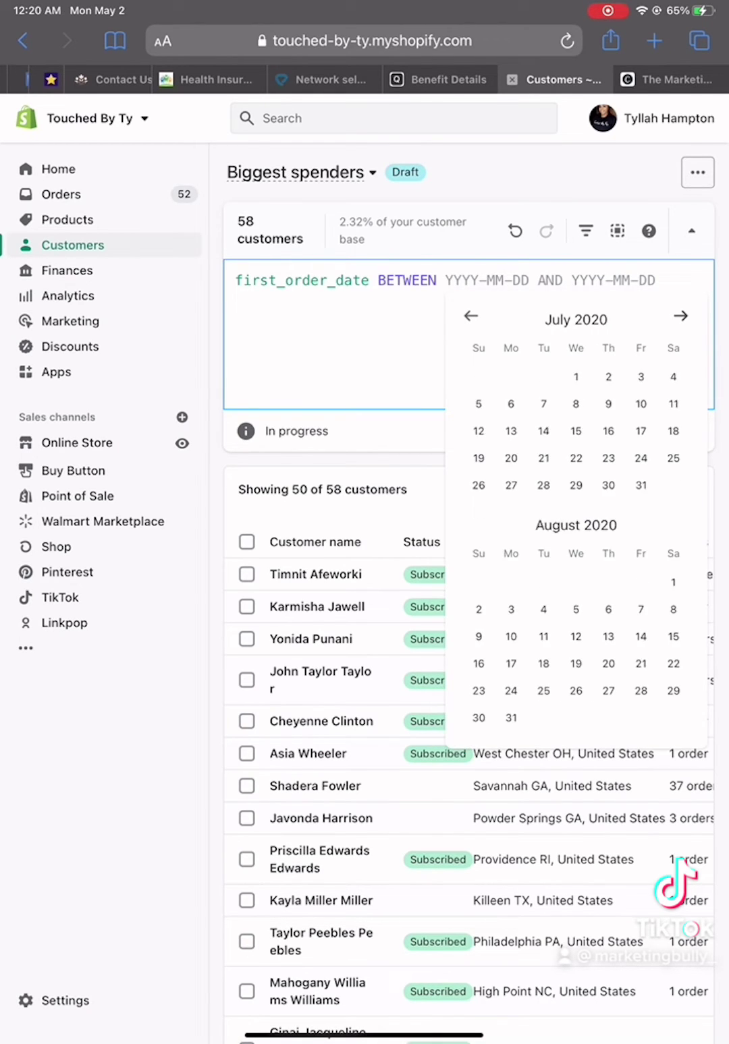
click(680, 315)
double_click(680, 316)
click(680, 316)
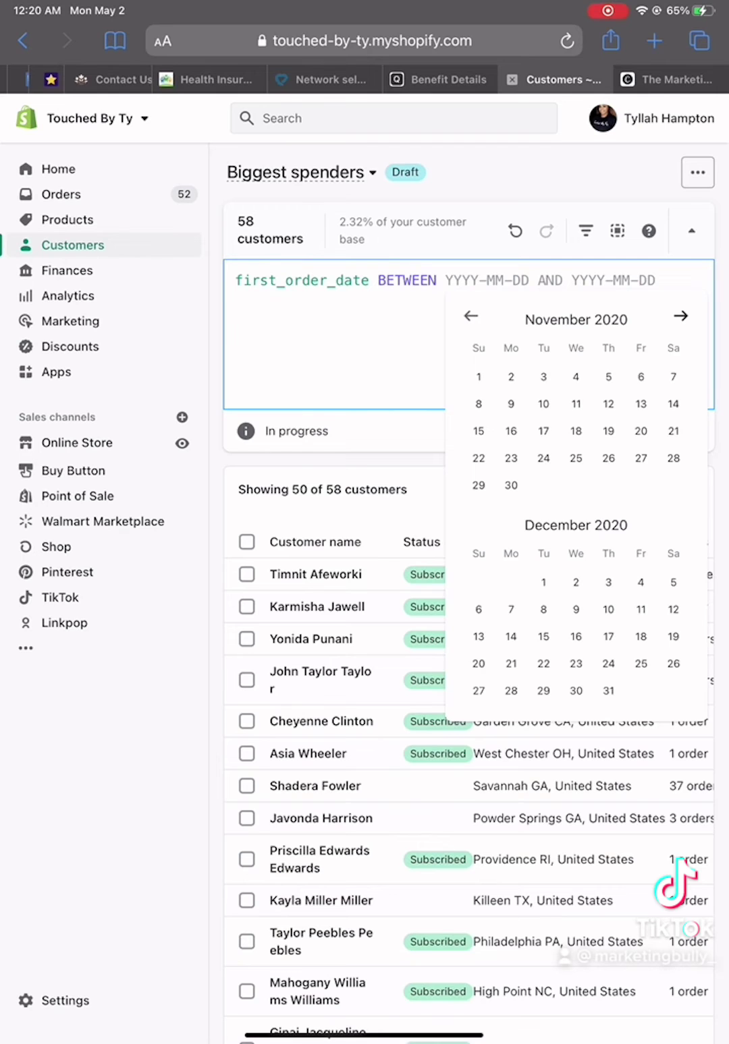
click(680, 315)
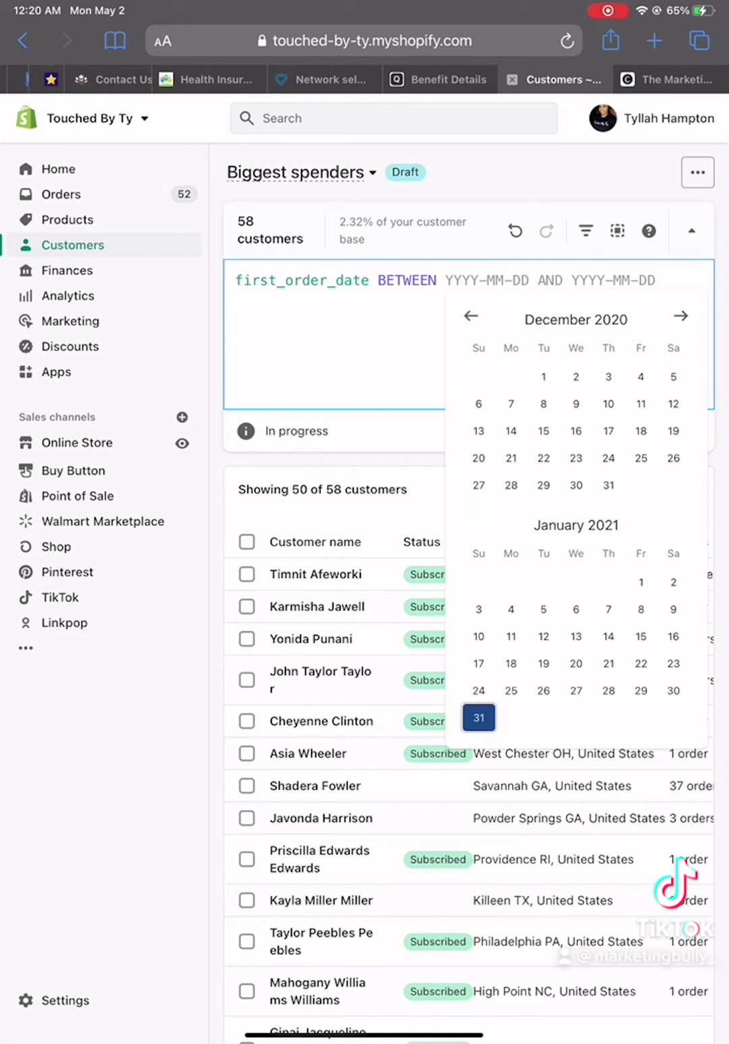
click(479, 717)
click(670, 429)
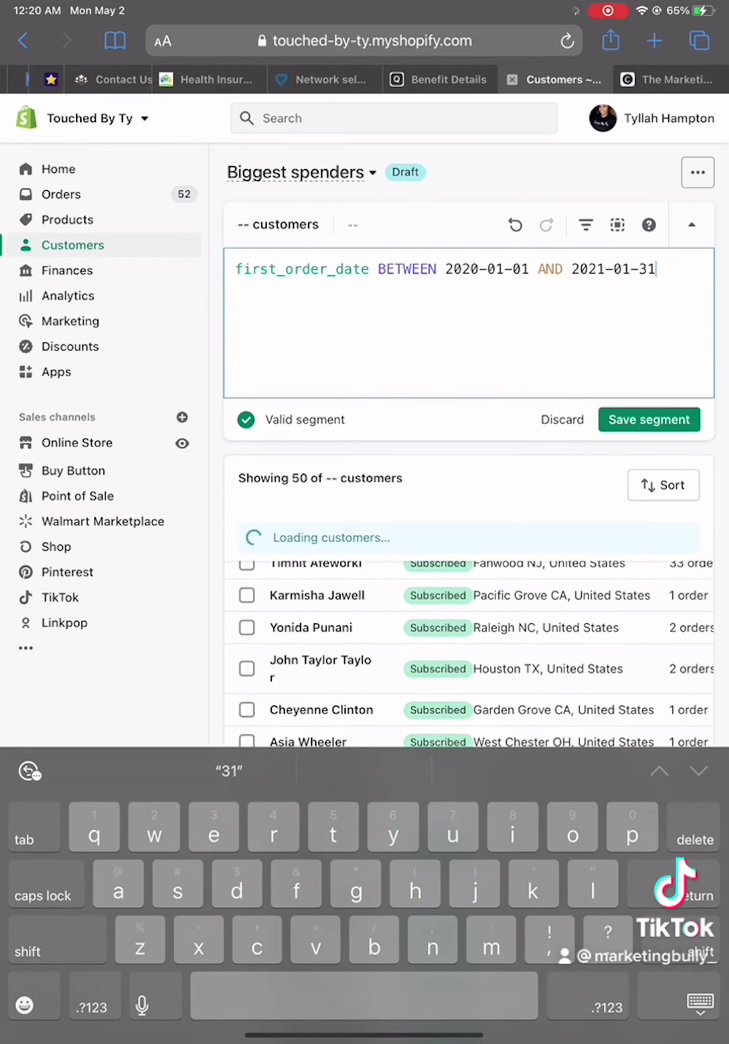
Save the date-range query as a new segment named COVID 2020 customers
click(649, 431)
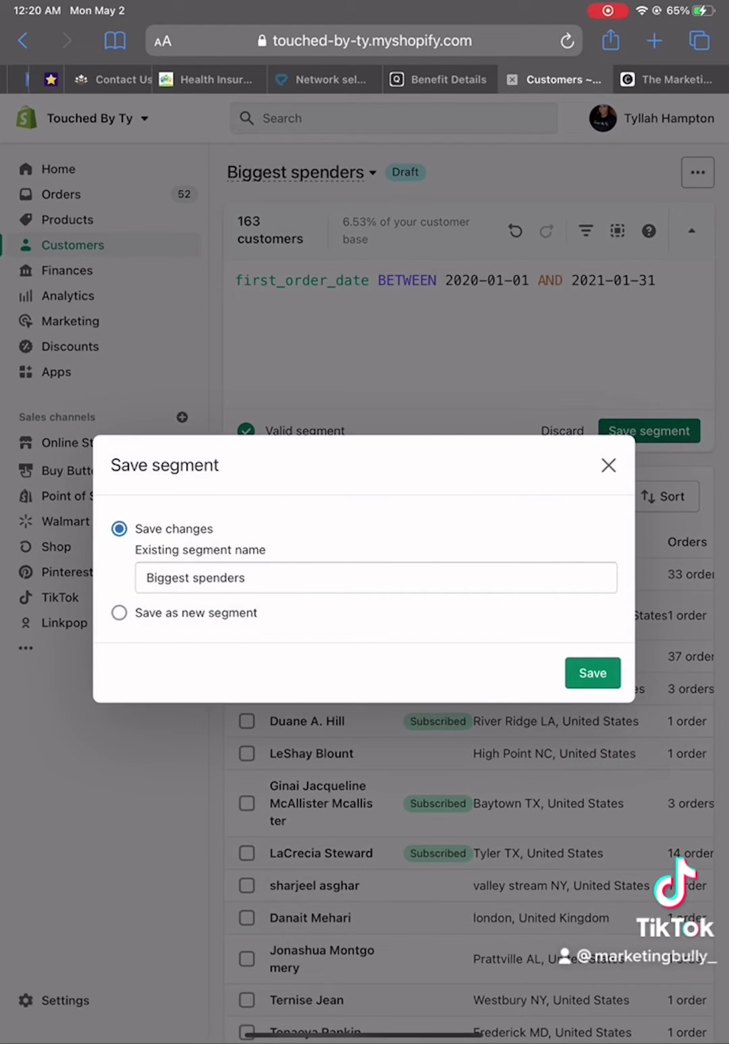
click(119, 612)
click(376, 601)
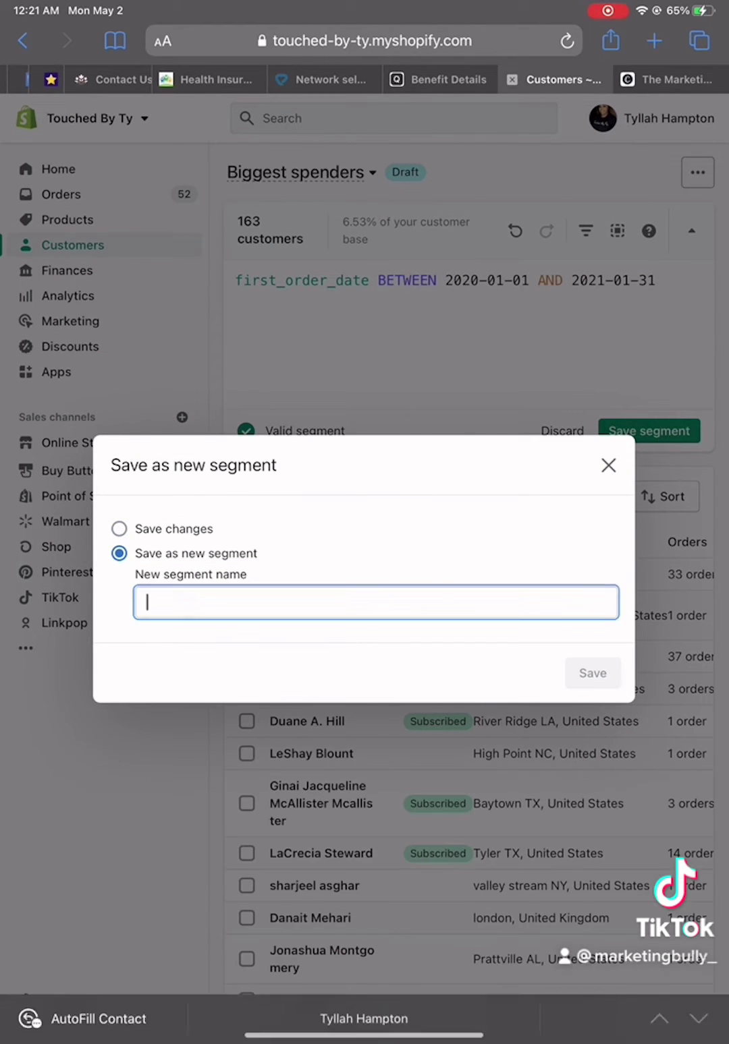
text(C)
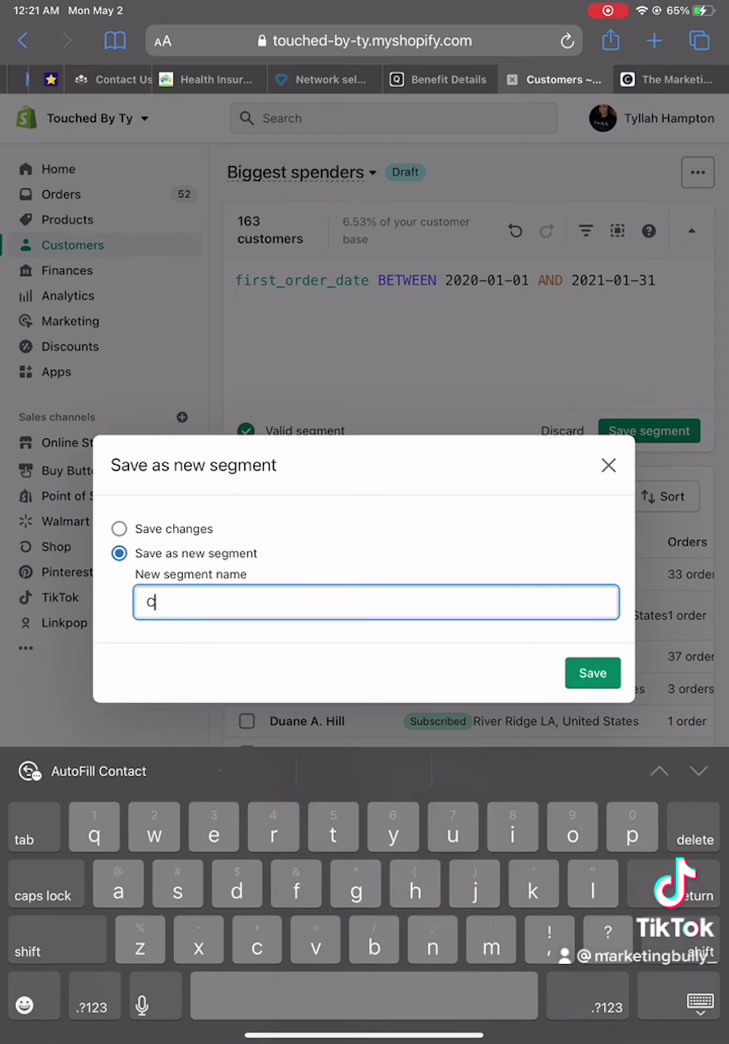
text(ovid 2)
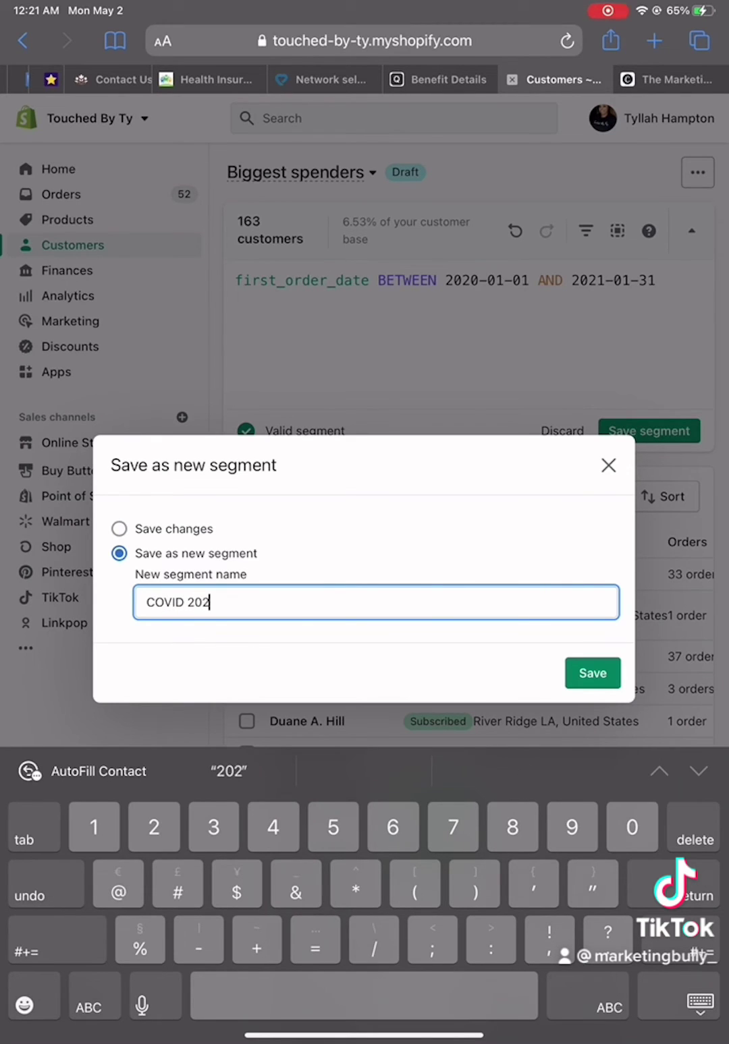
text( st)
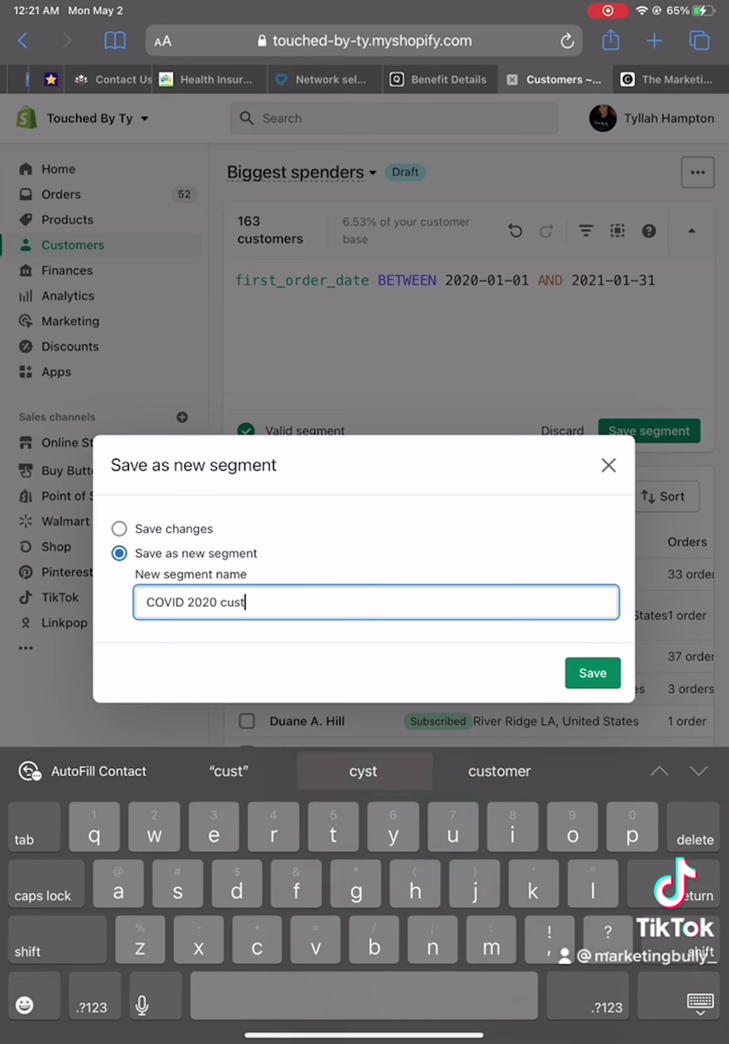
text(omers)
click(591, 673)
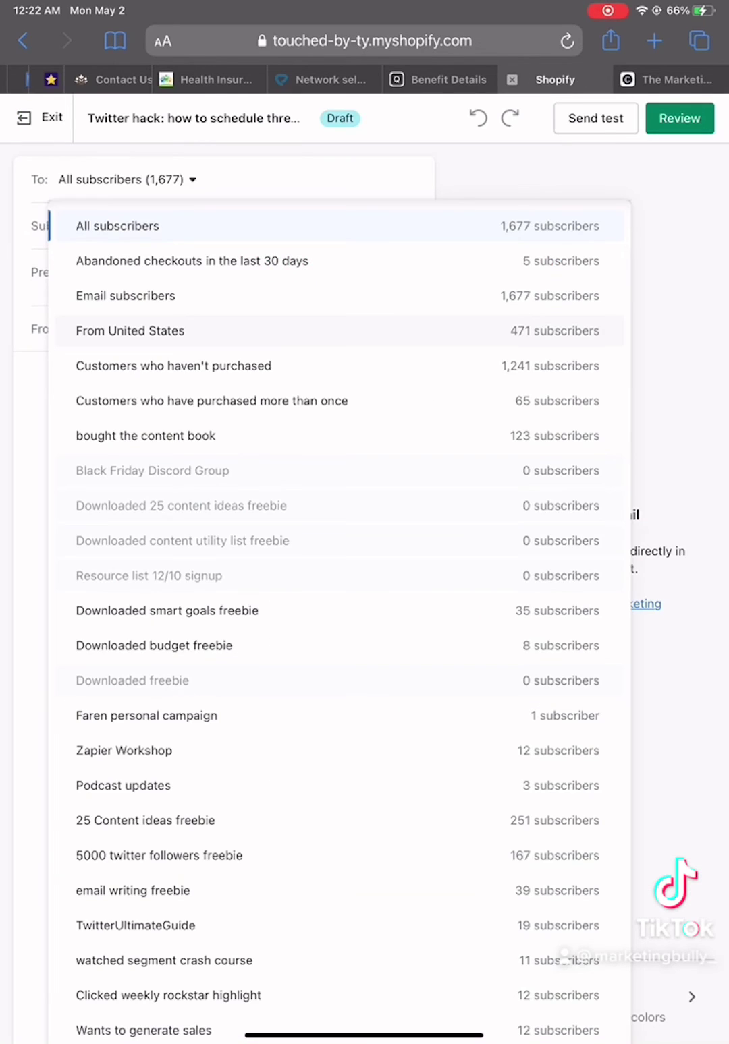
scroll(338, 620, down, 5)
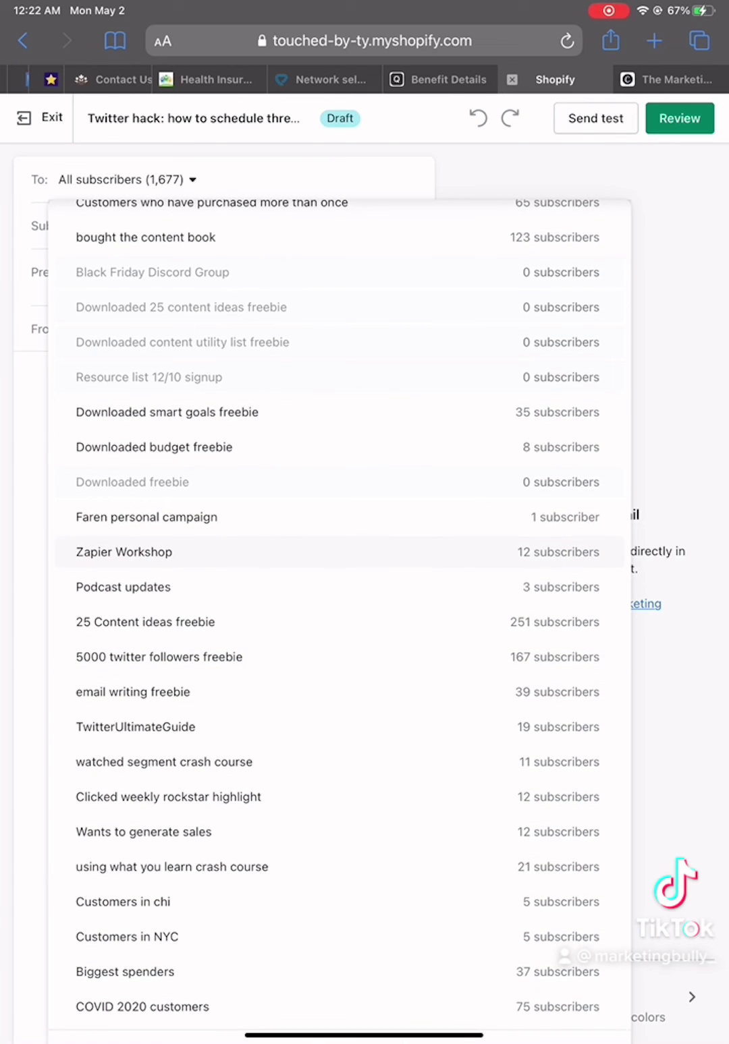